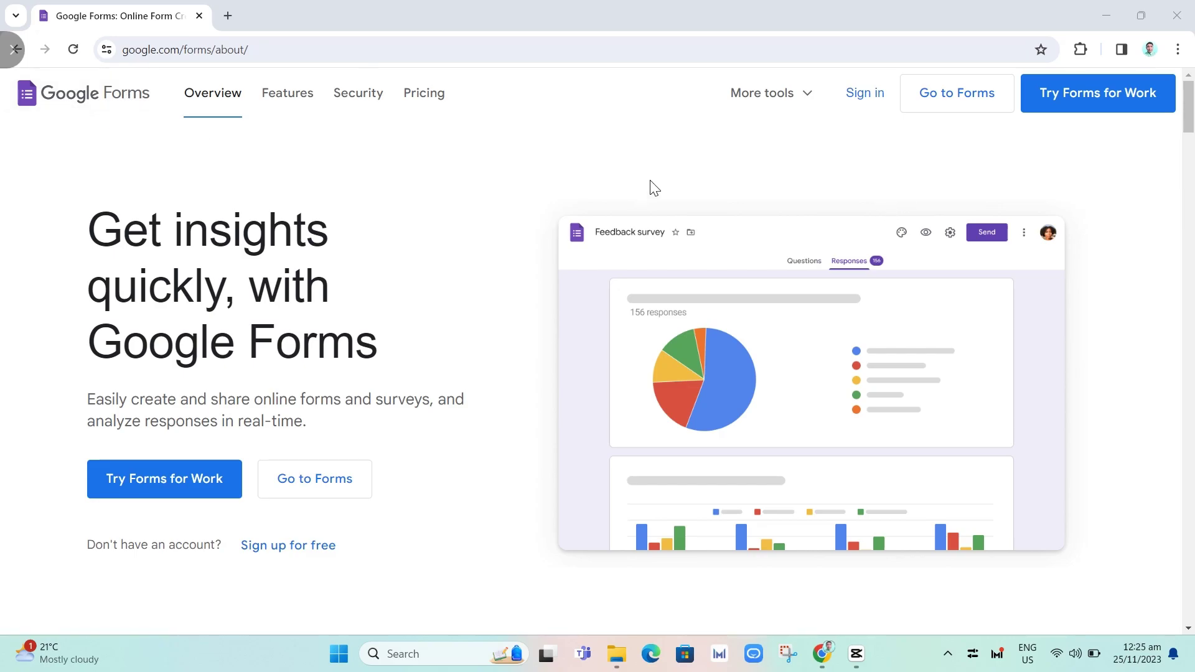
Sign in from the Google Forms landing page to reach the Forms home.
{"action": "left_click", "coordinate": [856, 96]}
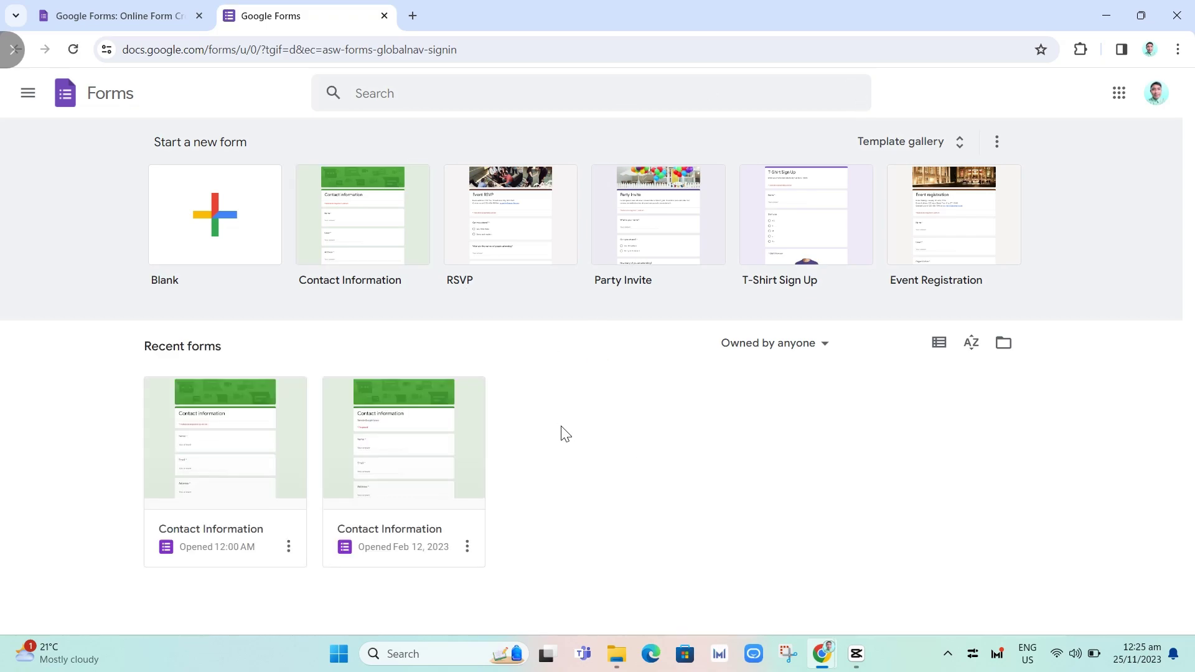
Create a blank form and add a second question to it.
{"action": "left_click", "coordinate": [224, 209]}
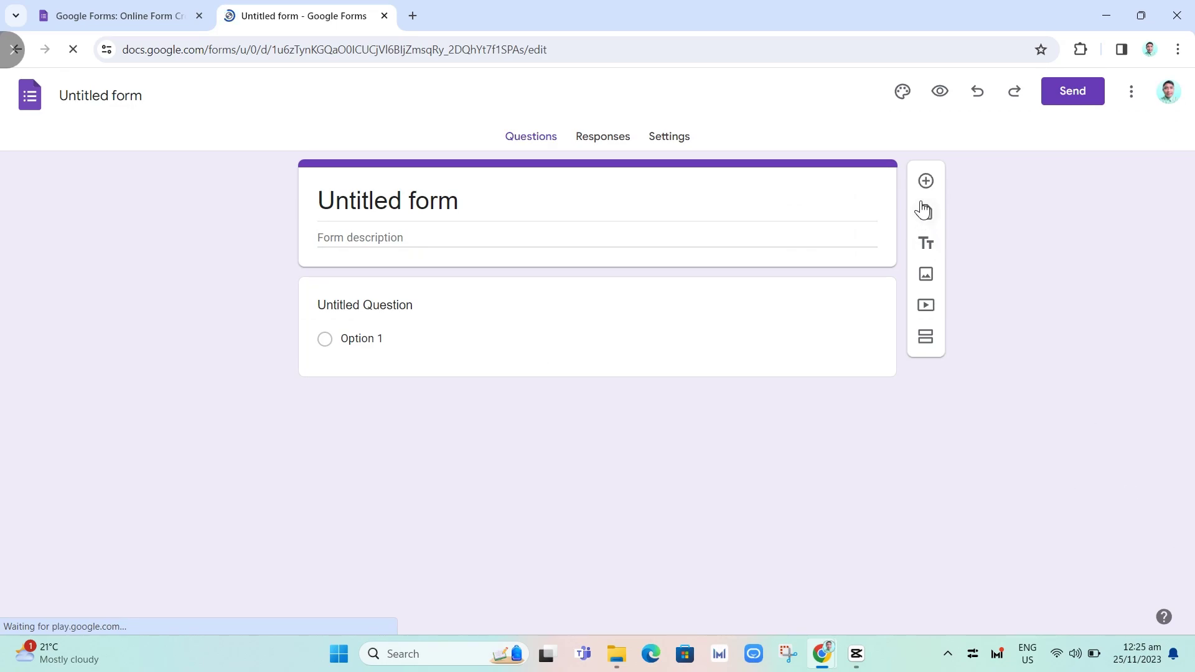
{"action": "left_click", "coordinate": [926, 296]}
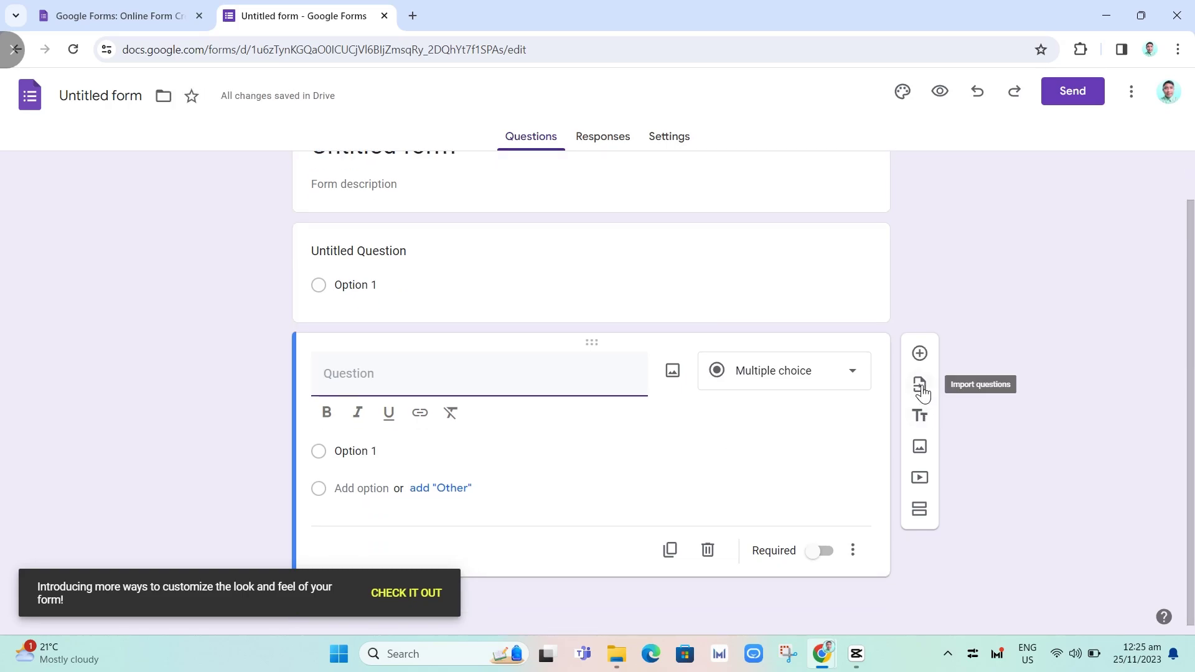
{"action": "mouse_move", "coordinate": [354, 452]}
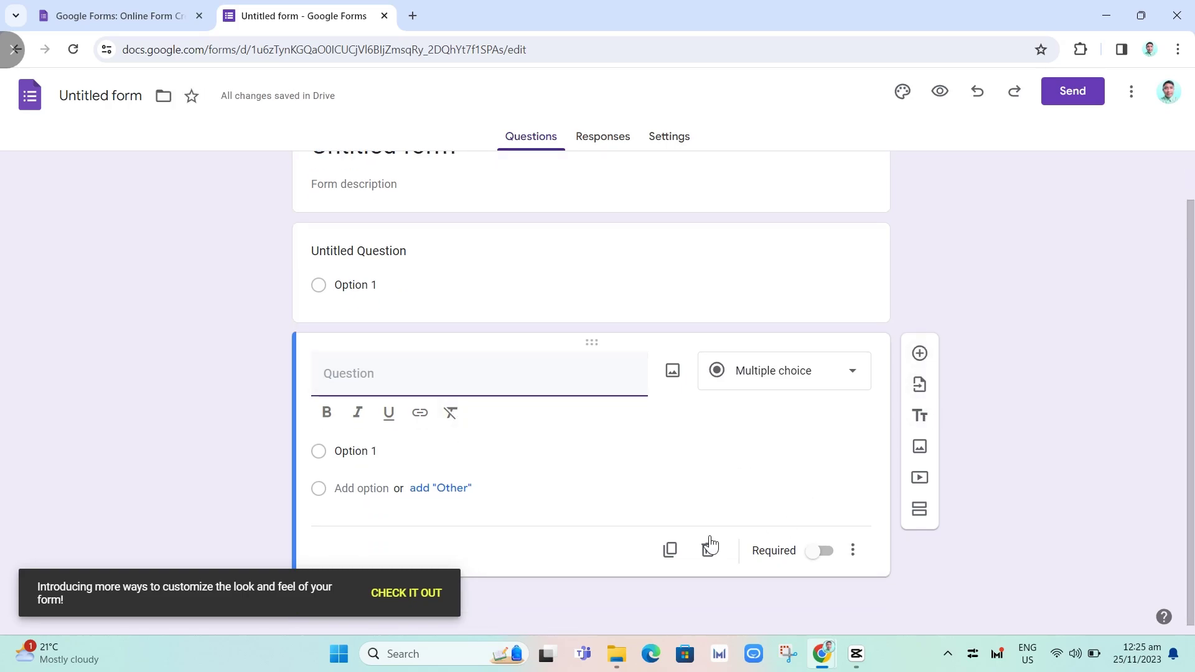
{"action": "scroll", "coordinate": [728, 476], "scroll_direction": "up", "scroll_amount": 1}
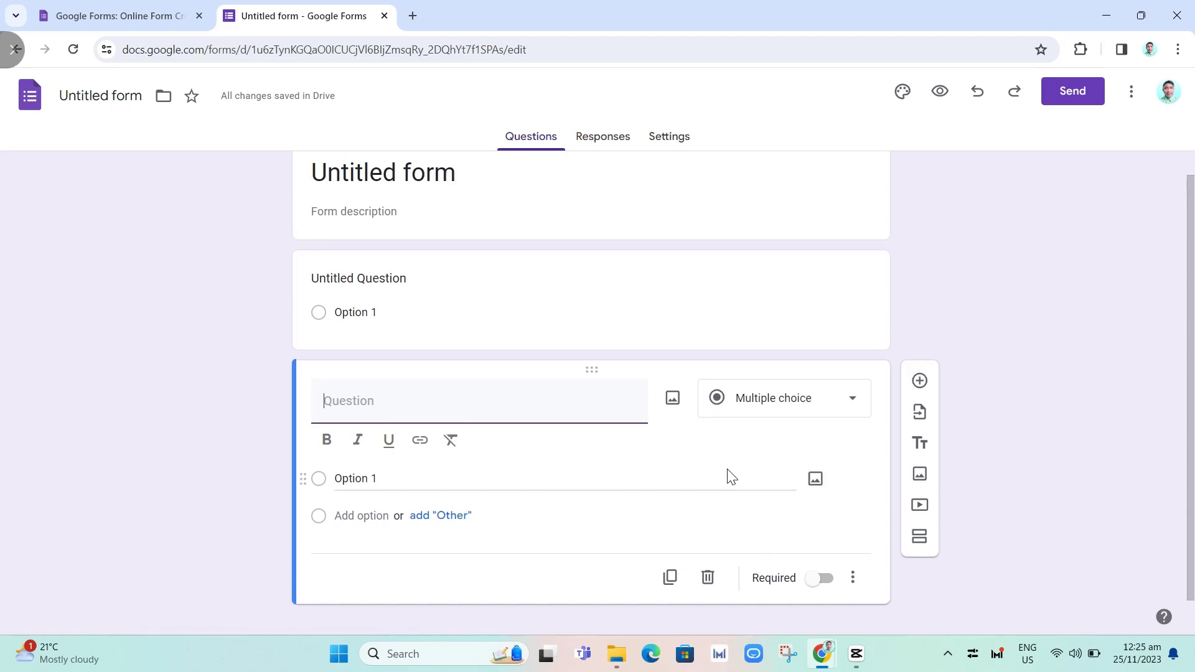
{"action": "scroll", "coordinate": [736, 486], "scroll_direction": "up", "scroll_amount": 1}
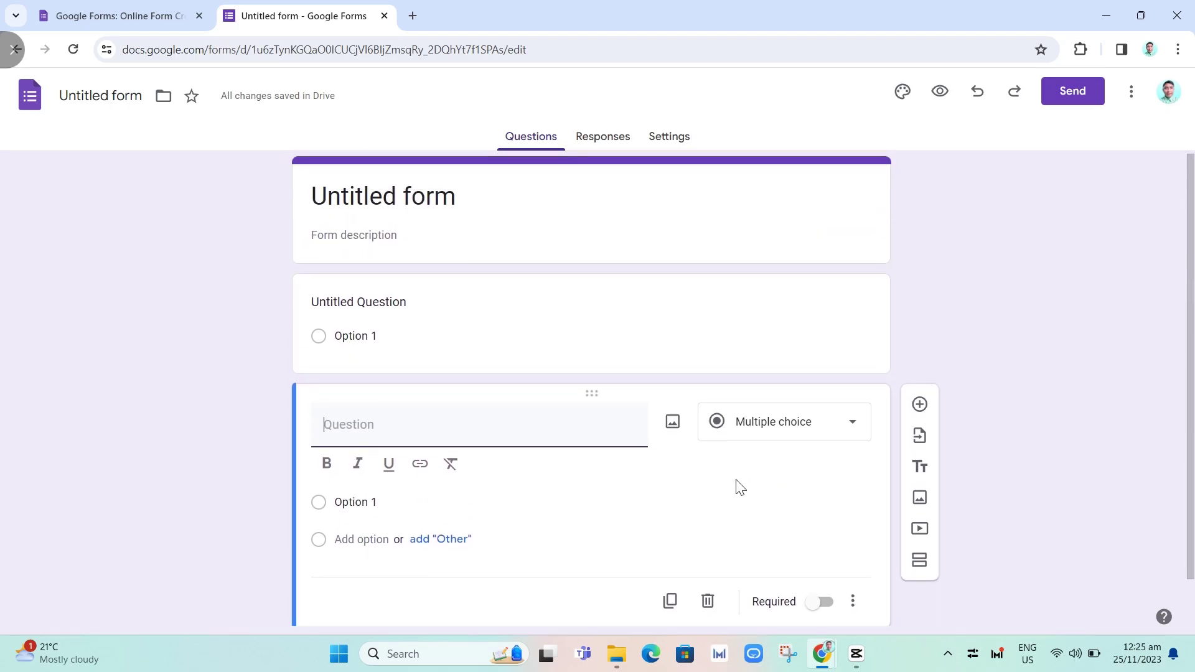
{"action": "scroll", "coordinate": [739, 485], "scroll_direction": "down", "scroll_amount": 1}
{"action": "scroll", "coordinate": [739, 486], "scroll_direction": "up", "scroll_amount": 1}
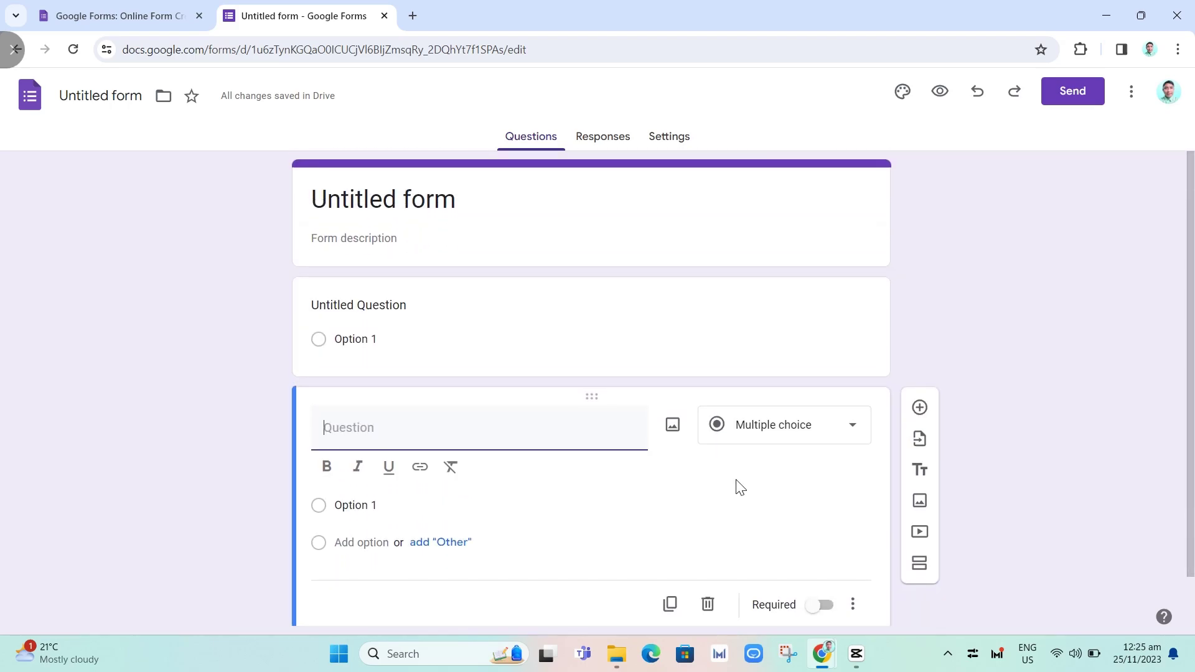
Find 'language' in Google Account settings and open the Language page.
{"action": "left_click", "coordinate": [1169, 90]}
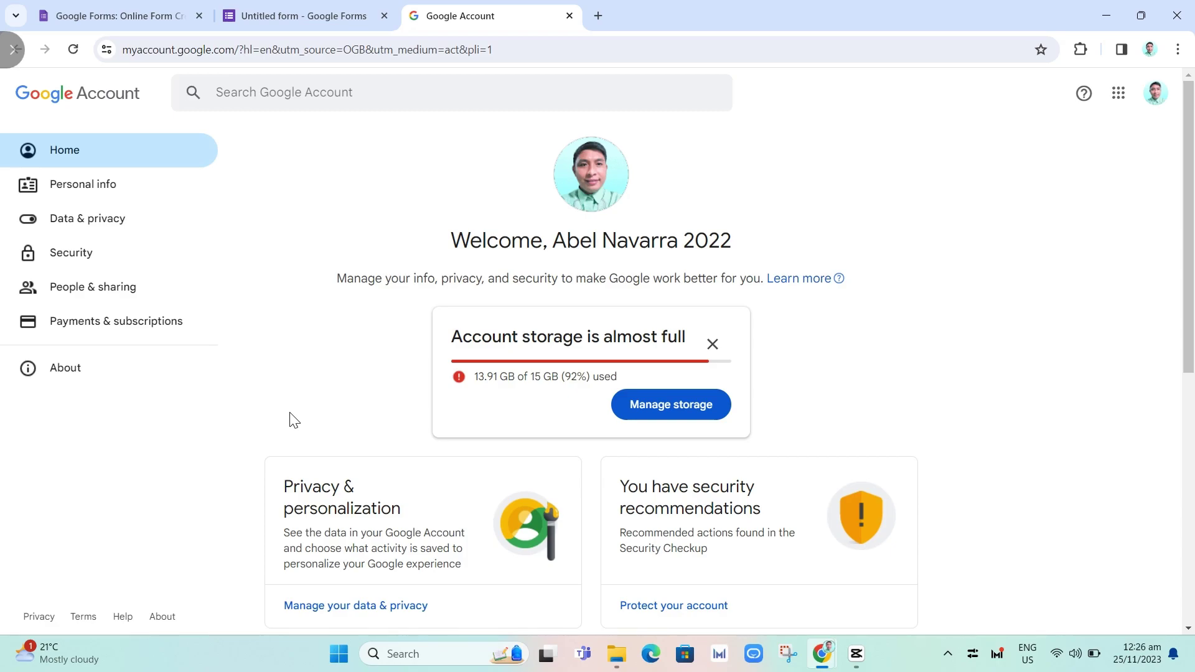
{"action": "left_click", "coordinate": [295, 97]}
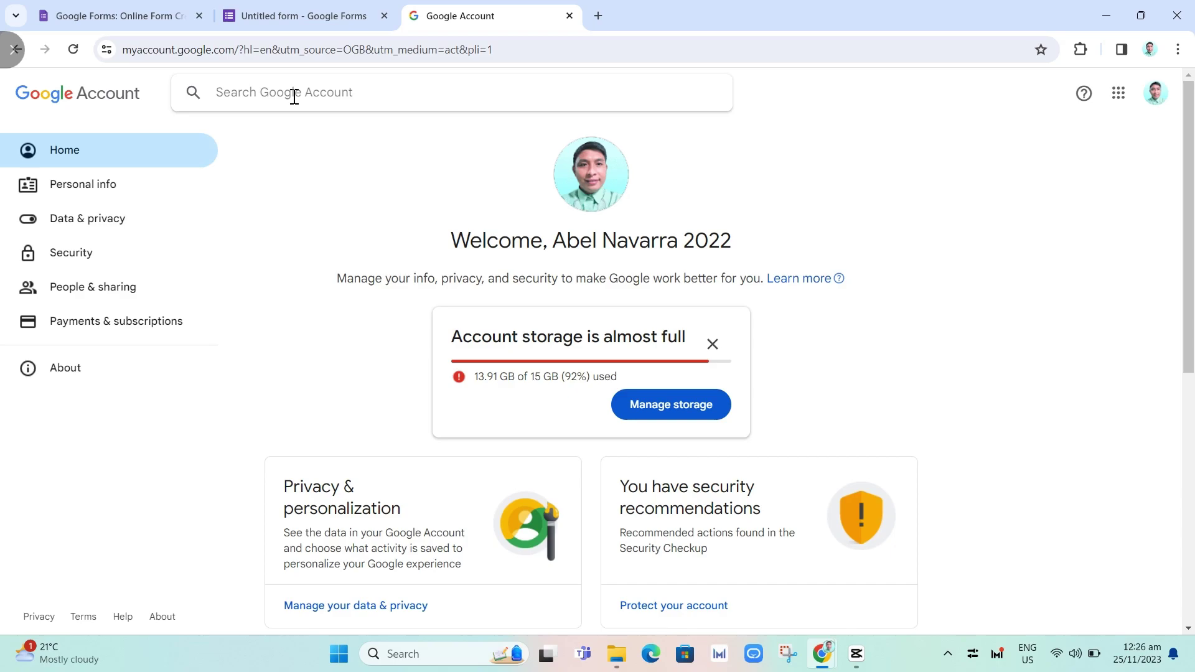
{"action": "type", "text": "lan"}
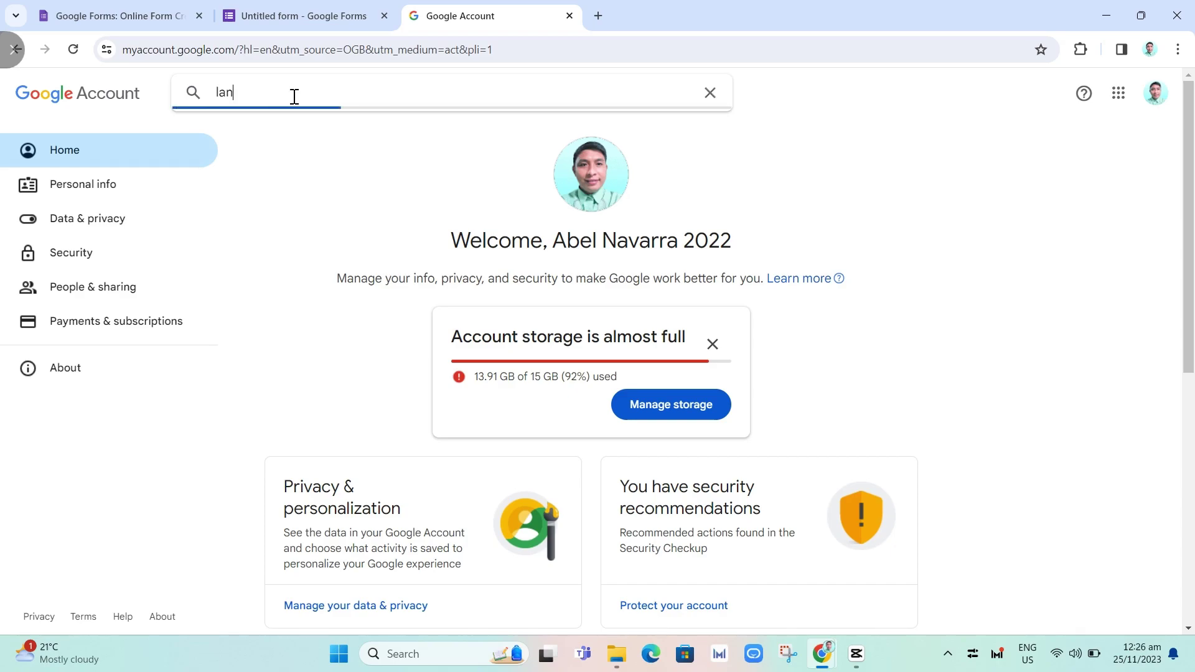
{"action": "type", "text": "guage"}
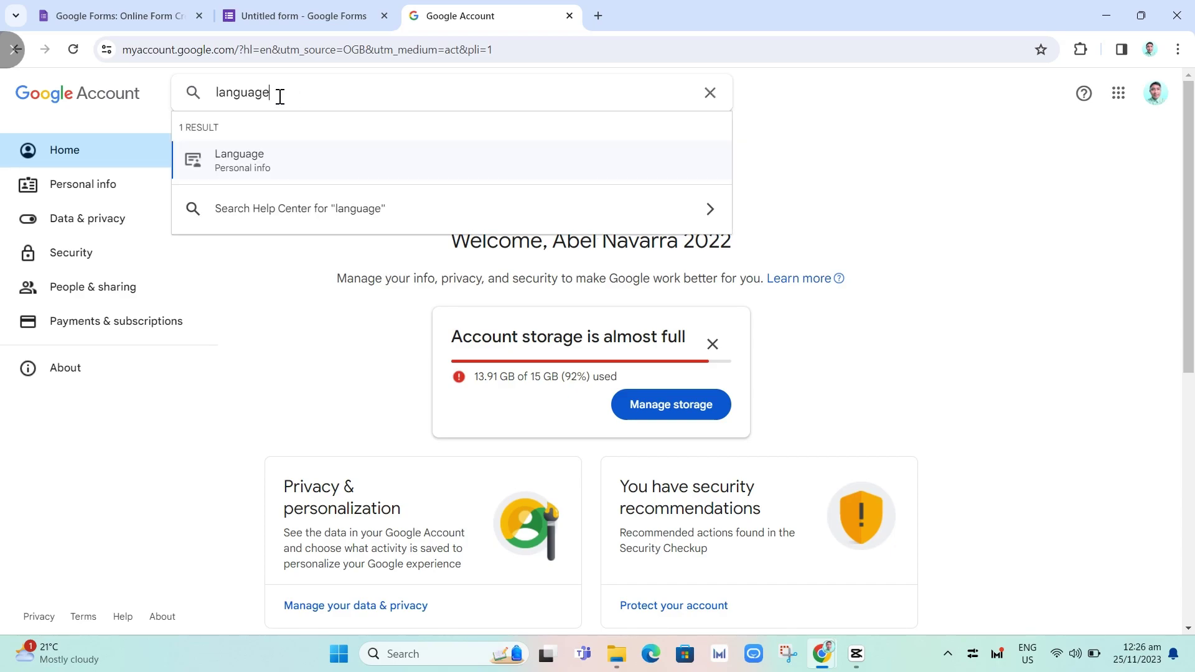
{"action": "left_click", "coordinate": [290, 180]}
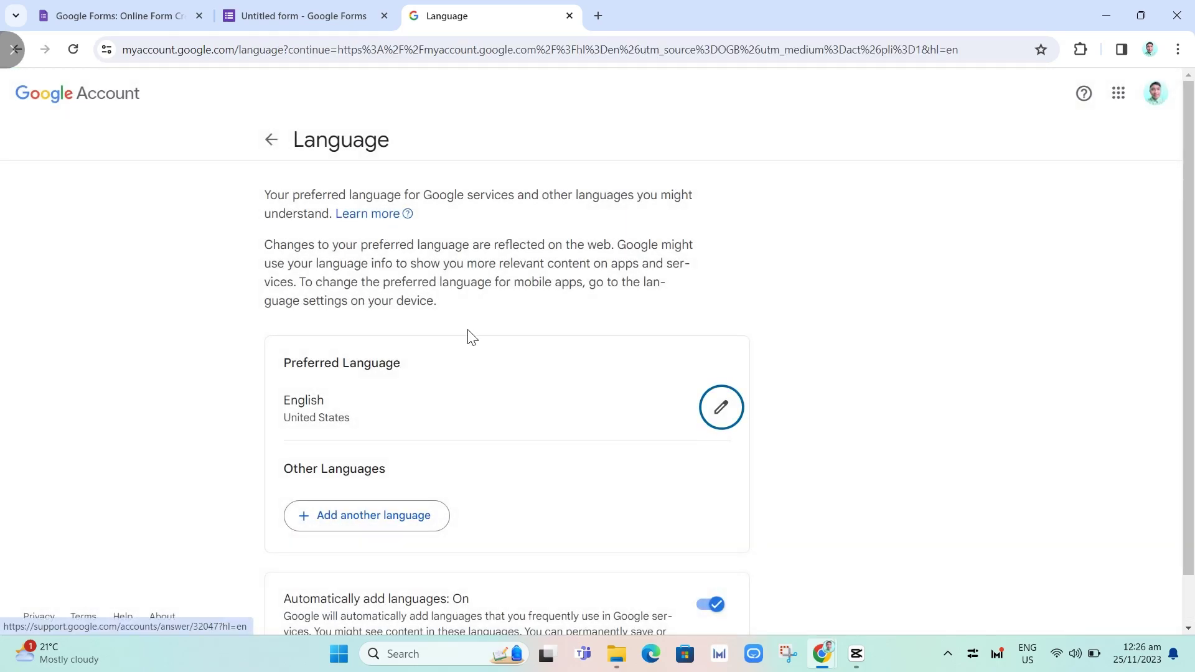
Change the preferred language to English (Philippines), save, and go back to the account home.
{"action": "left_click", "coordinate": [713, 419]}
{"action": "left_click", "coordinate": [563, 364]}
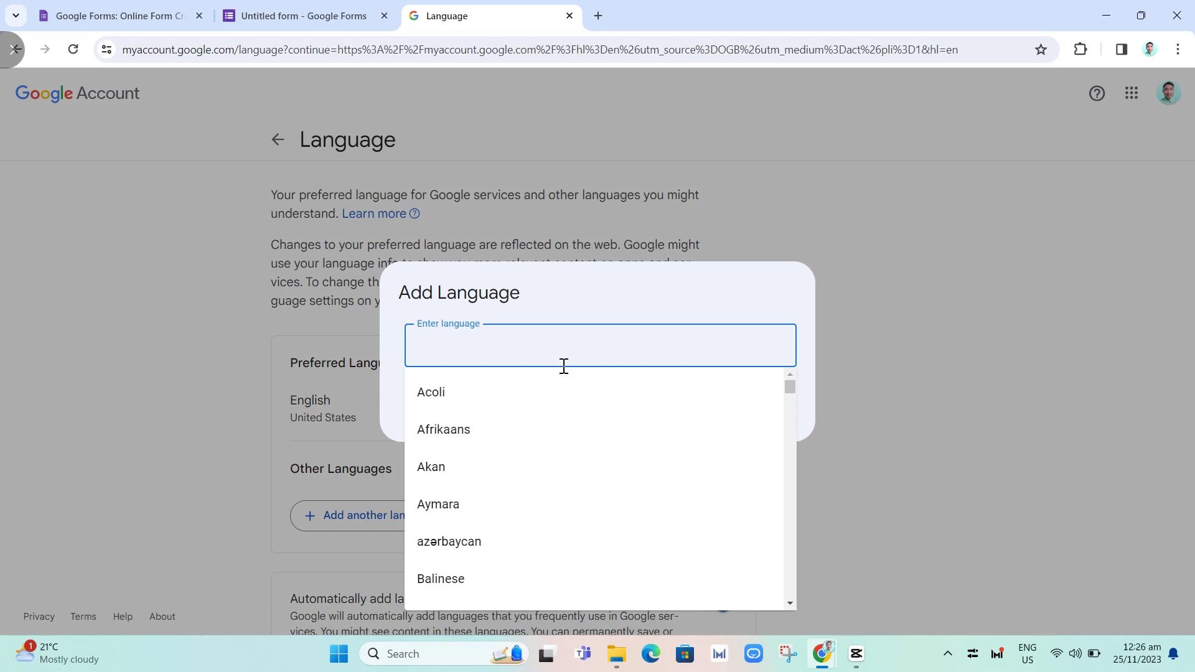
{"action": "type", "text": "e"}
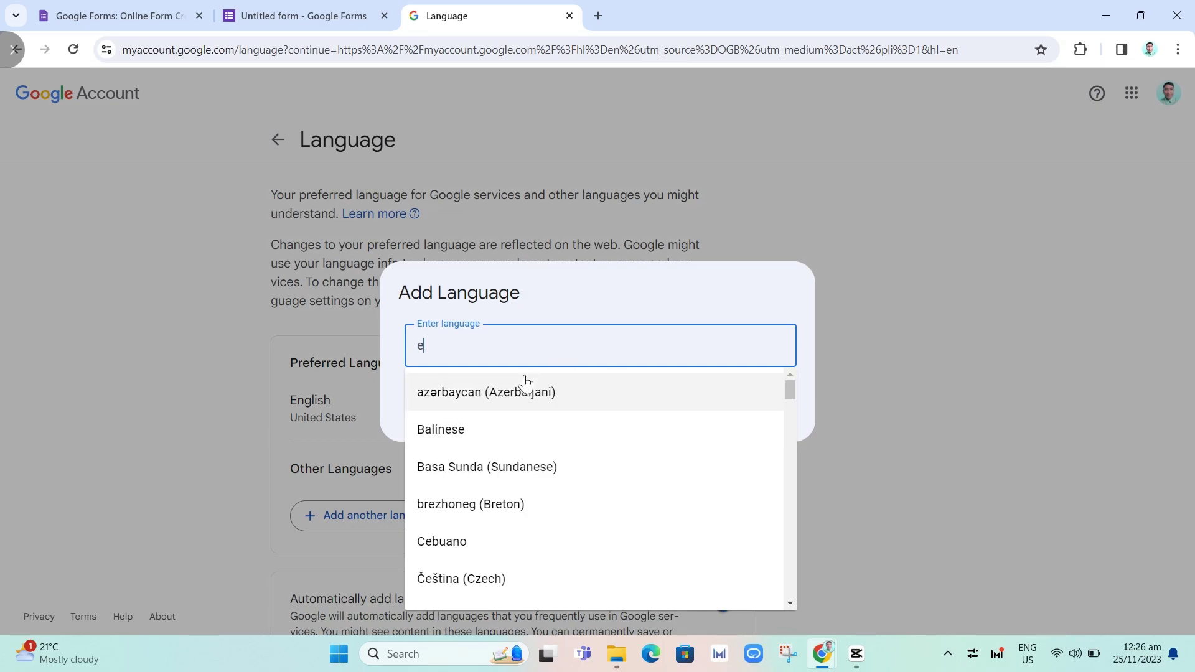
{"action": "type", "text": "ng"}
{"action": "left_click", "coordinate": [505, 392]}
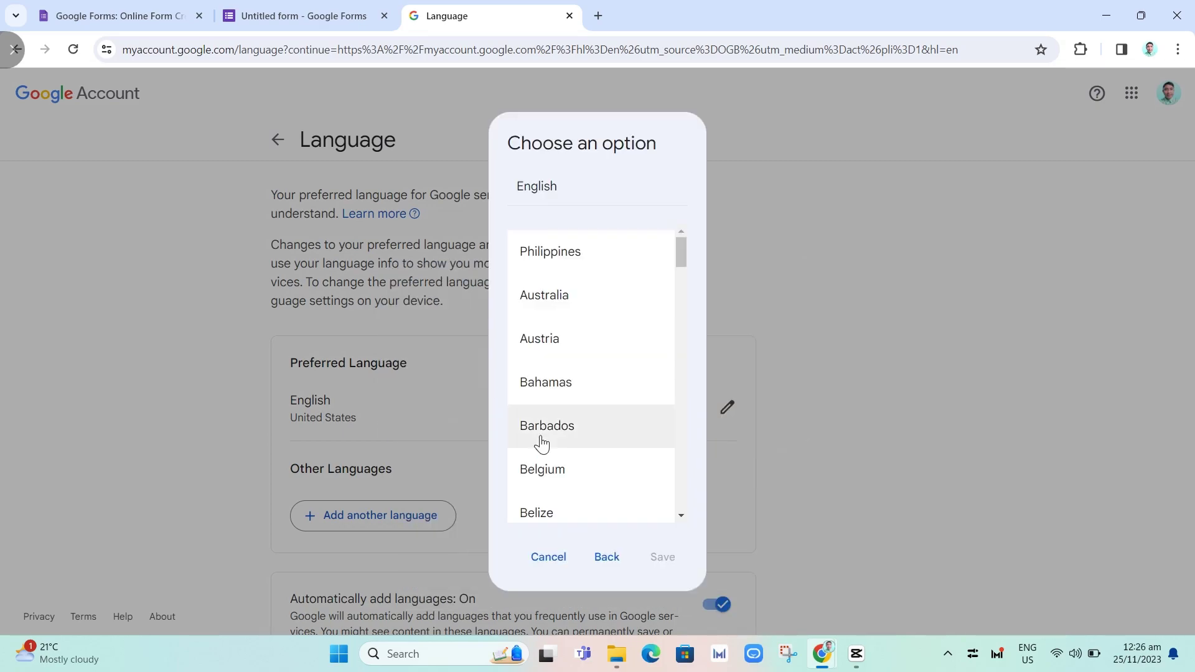
{"action": "left_click", "coordinate": [597, 269]}
{"action": "left_click", "coordinate": [659, 560]}
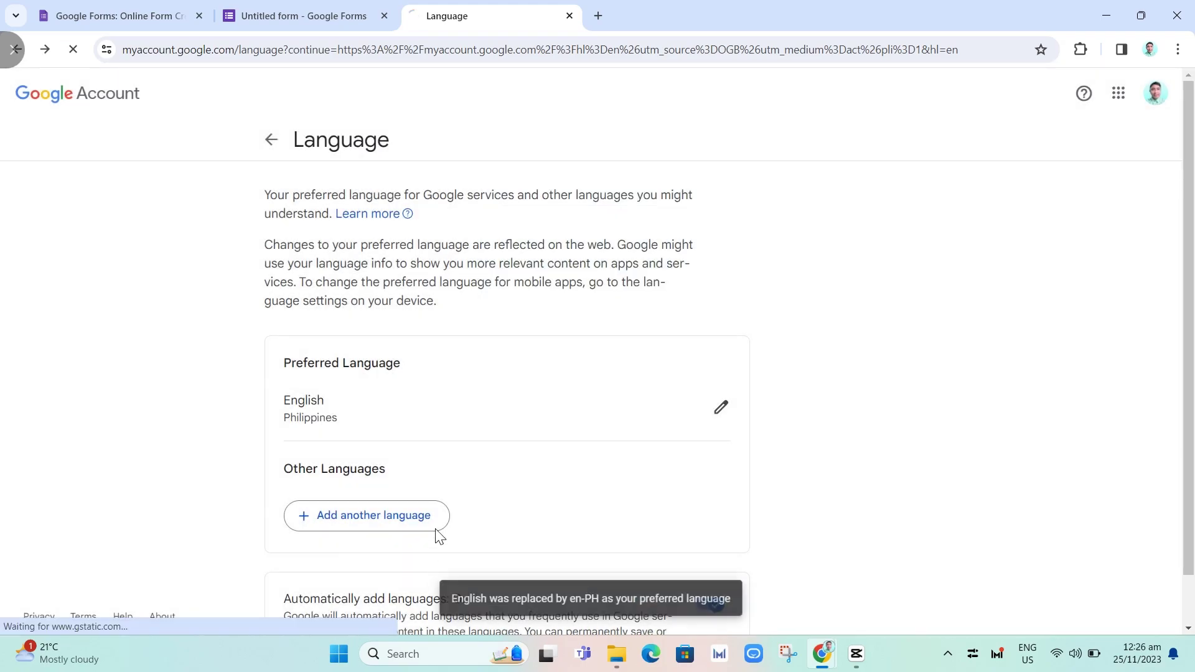
{"action": "left_click", "coordinate": [273, 141]}
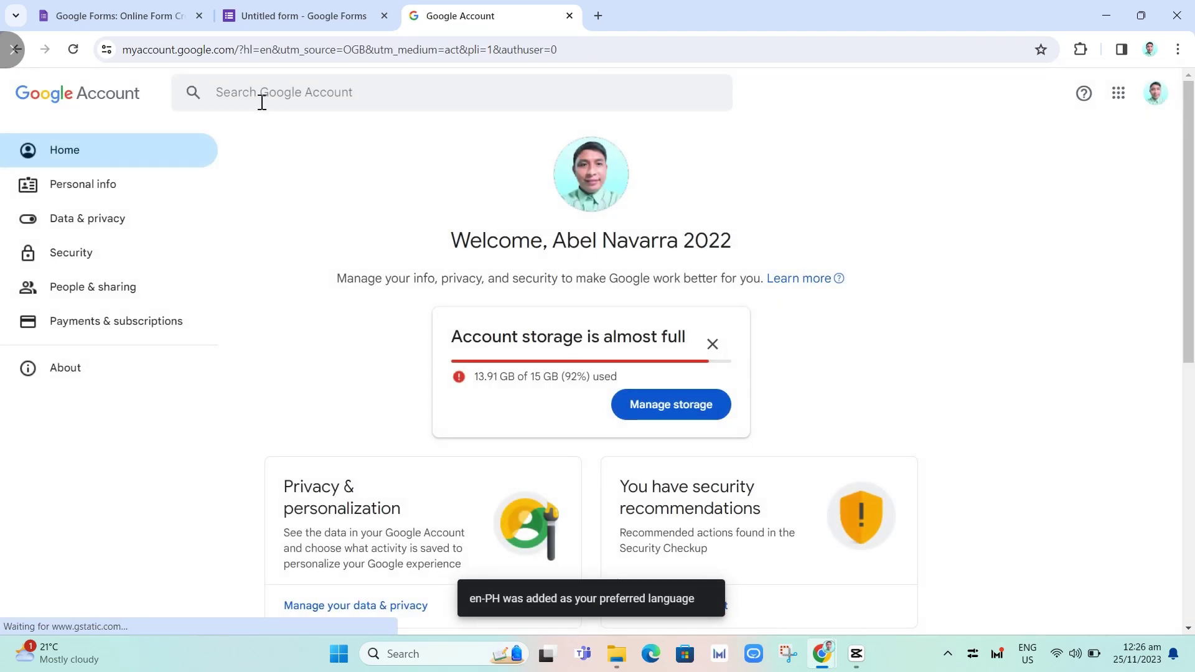
Search 'input' to reach Input Tools and enable Keyboard layout: English.
{"action": "left_click", "coordinate": [263, 101]}
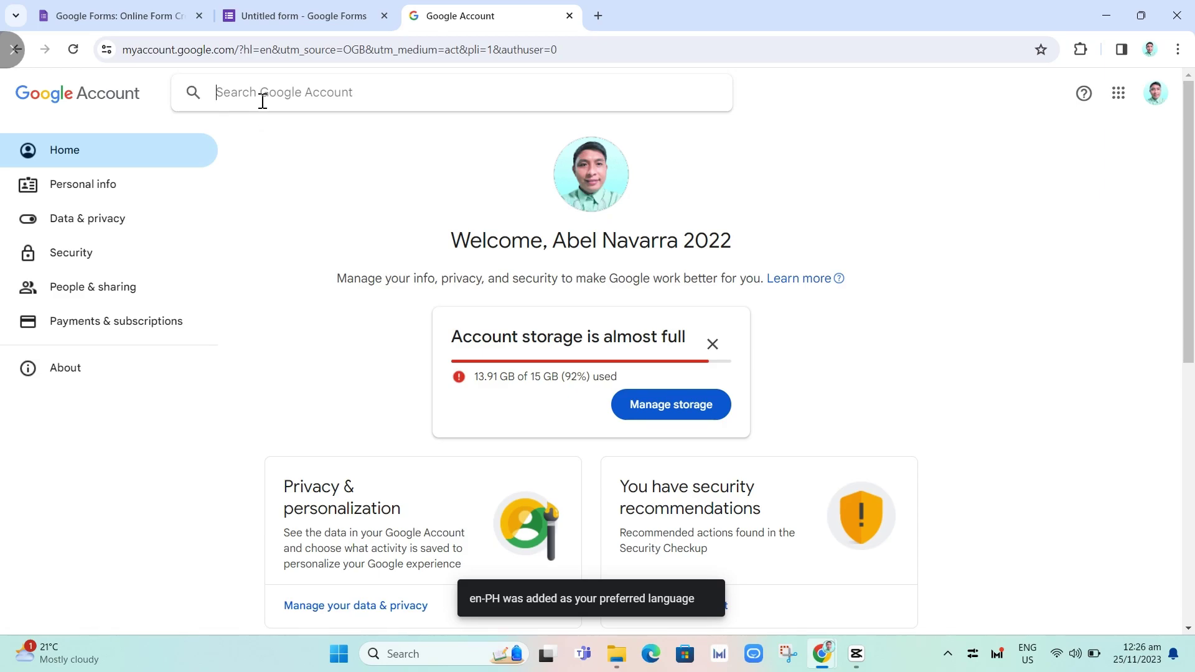
{"action": "type", "text": "inpui"}
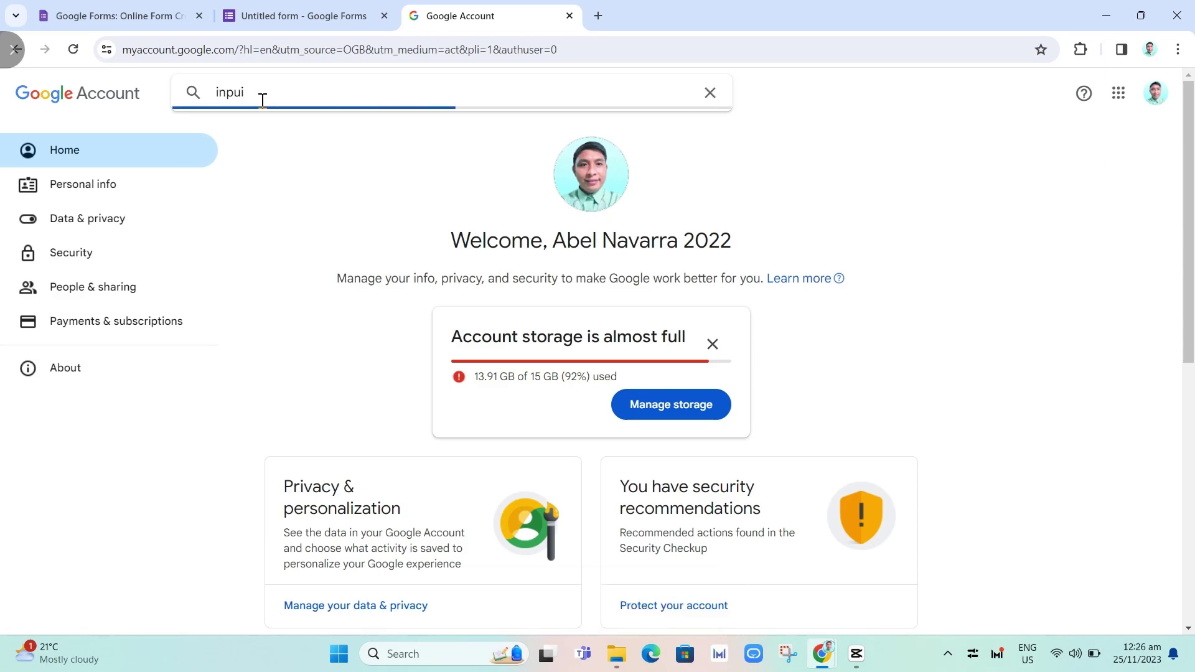
{"action": "key", "text": "BackSpace"}
{"action": "type", "text": "t"}
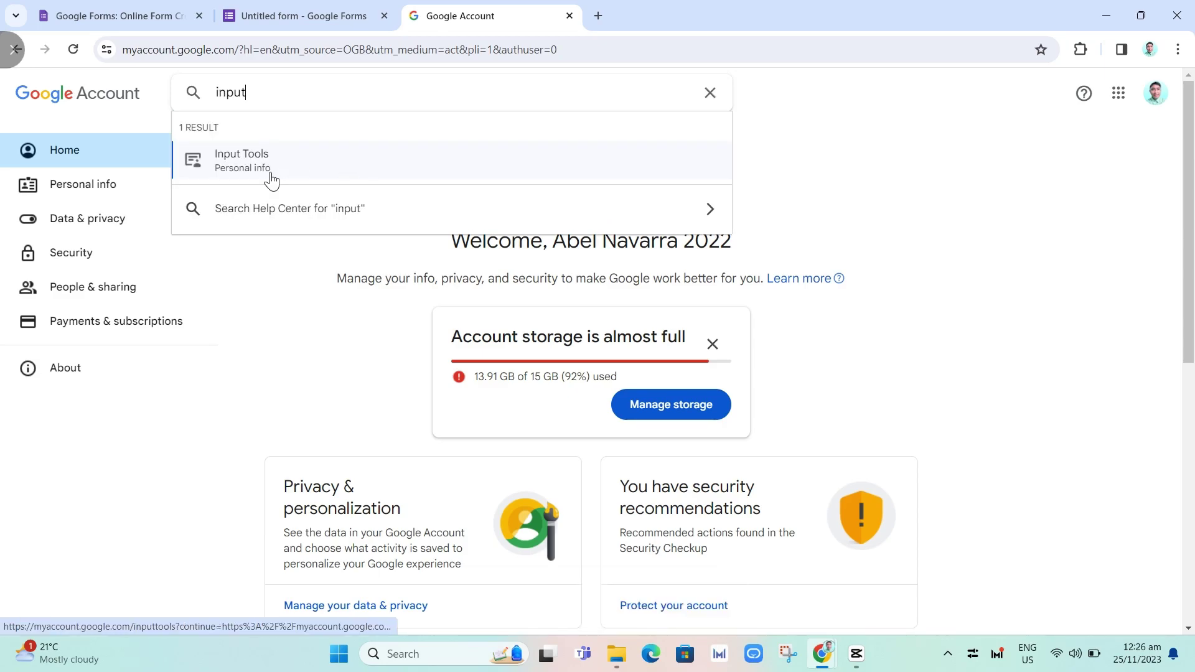
{"action": "left_click", "coordinate": [271, 179]}
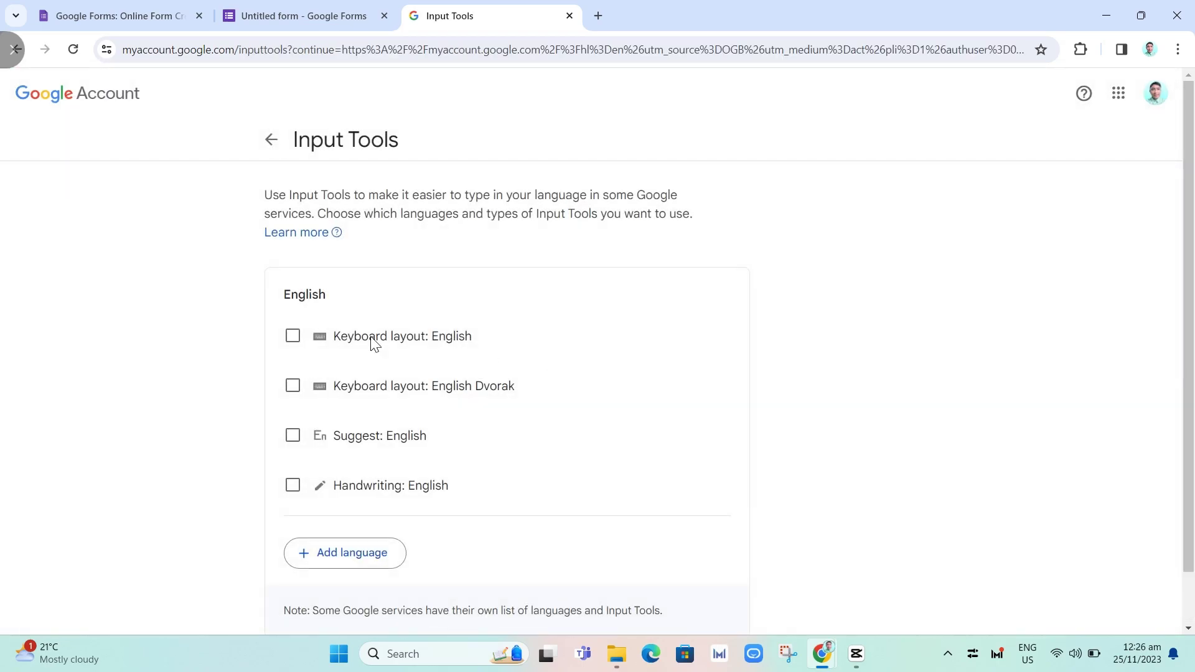
{"action": "left_click", "coordinate": [293, 336]}
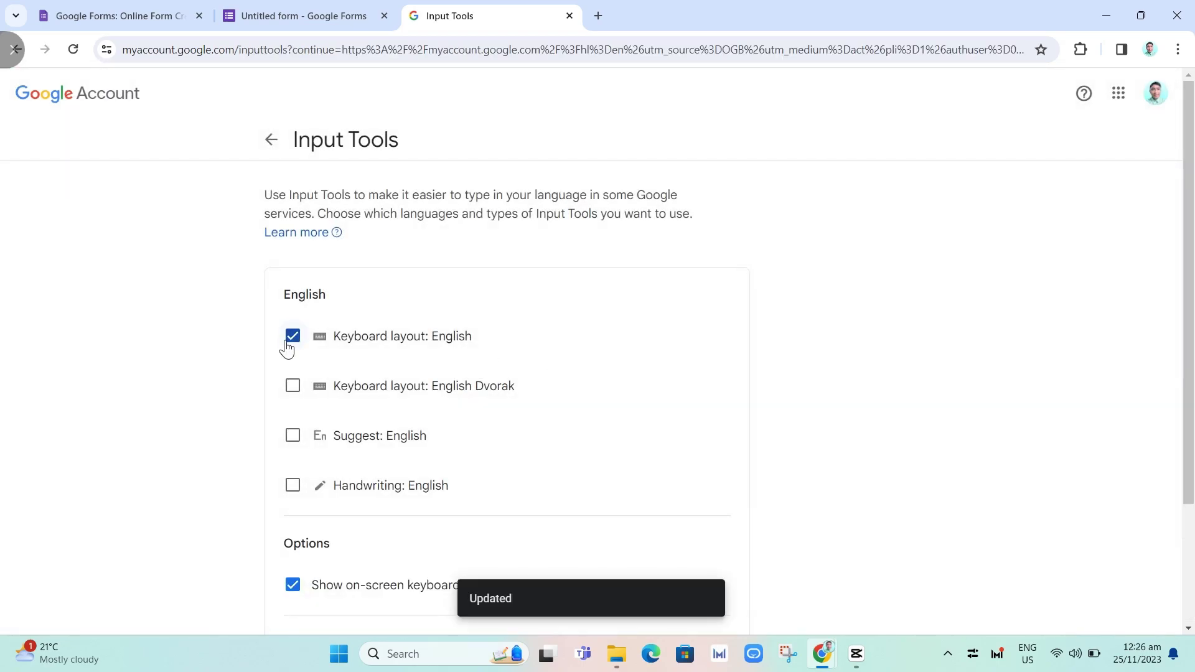
{"action": "scroll", "coordinate": [667, 419], "scroll_direction": "down", "scroll_amount": 2}
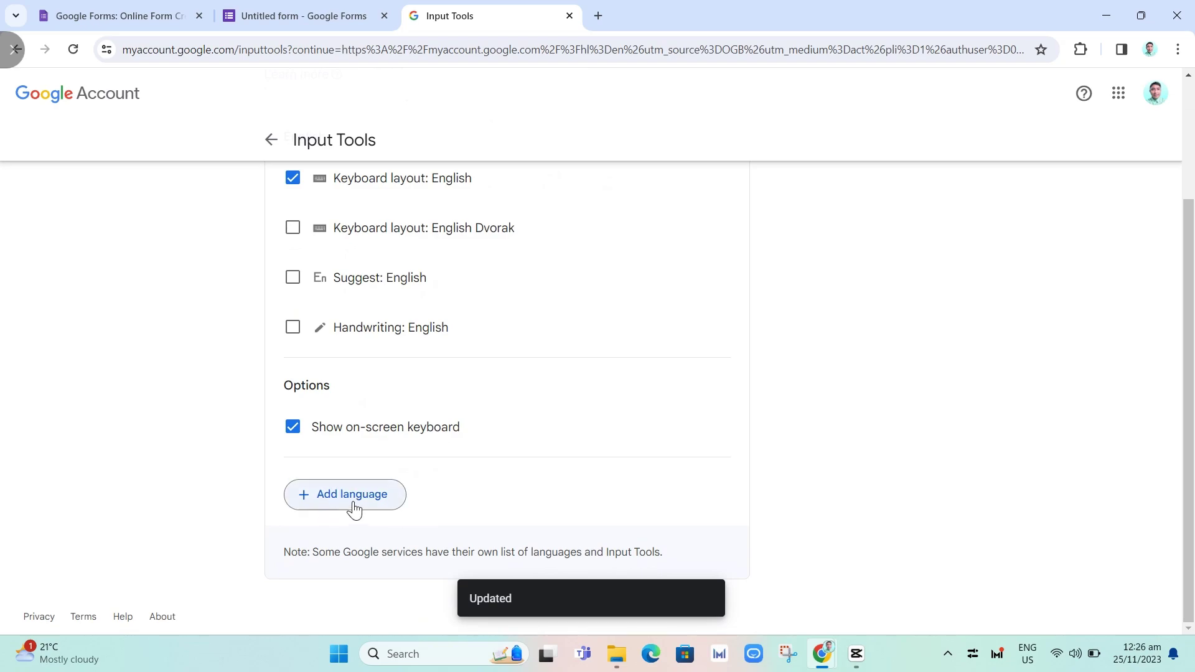
Add English as an input tools language and save it.
{"action": "left_click", "coordinate": [348, 502]}
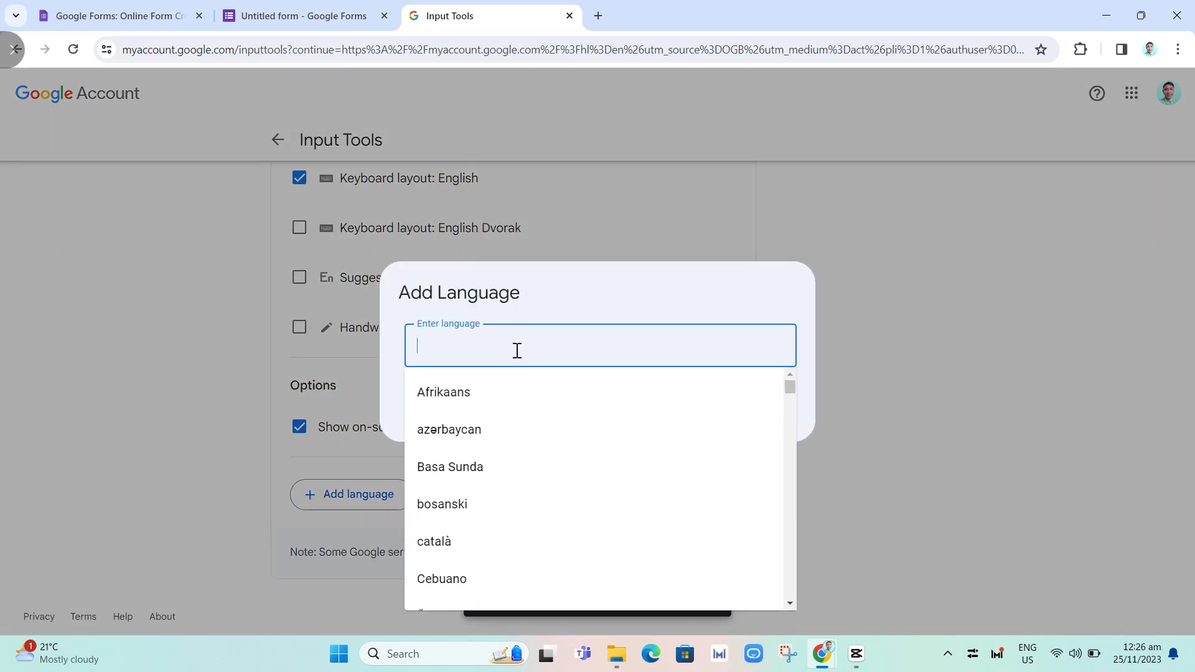
{"action": "type", "text": "engli"}
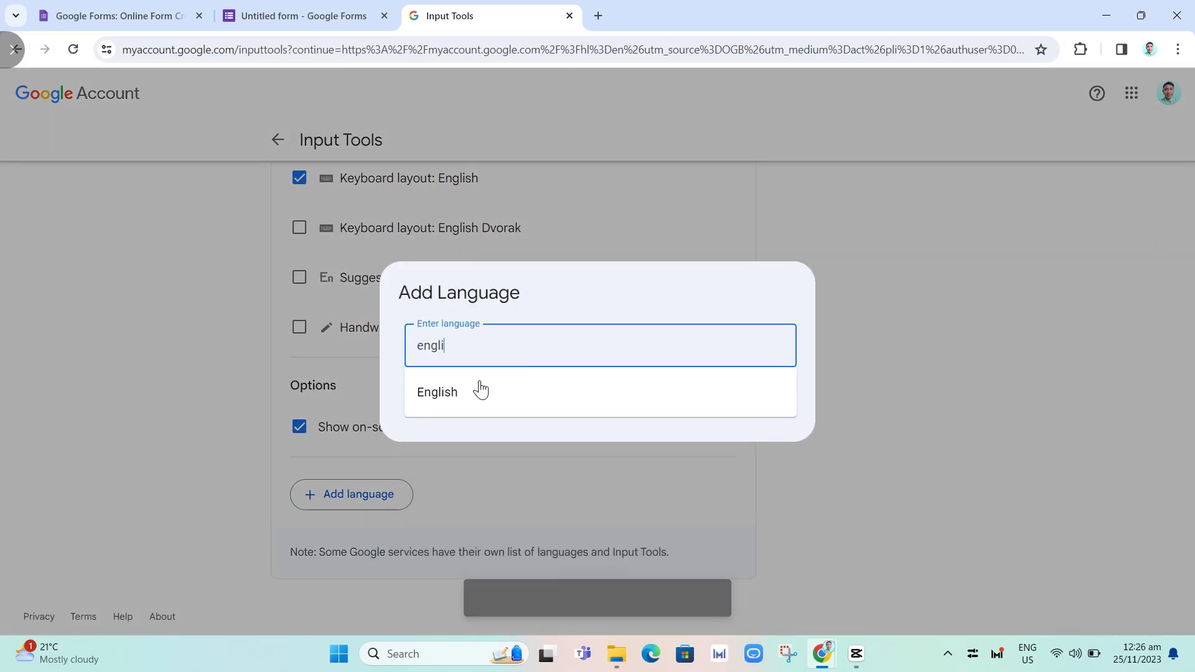
{"action": "left_click", "coordinate": [480, 389]}
{"action": "left_click", "coordinate": [772, 420]}
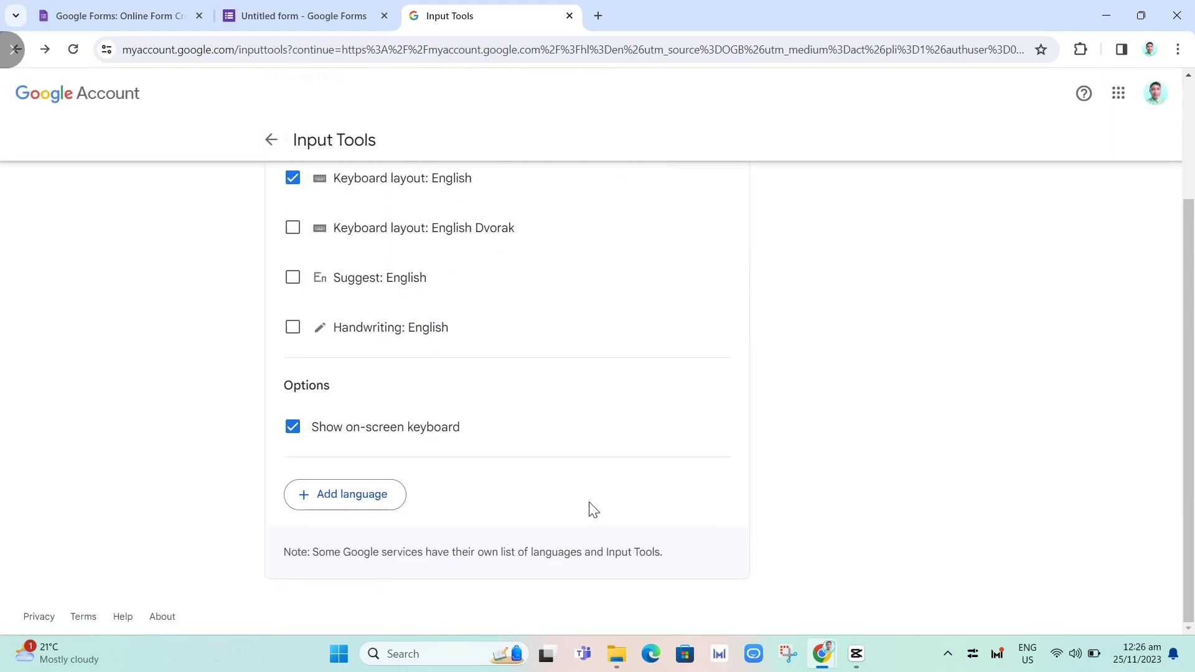
Back in the untitled form, add a third question, a second section, and bring up Import questions.
{"action": "left_click", "coordinate": [272, 143]}
{"action": "left_click", "coordinate": [320, 15]}
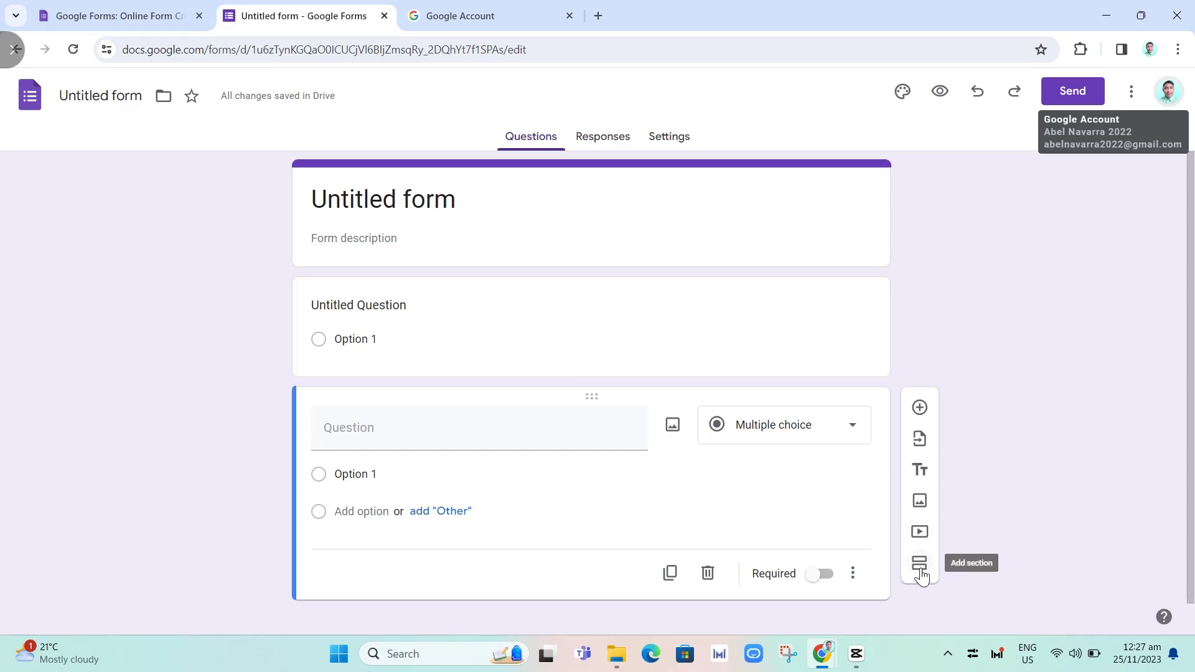
{"action": "left_click", "coordinate": [920, 408]}
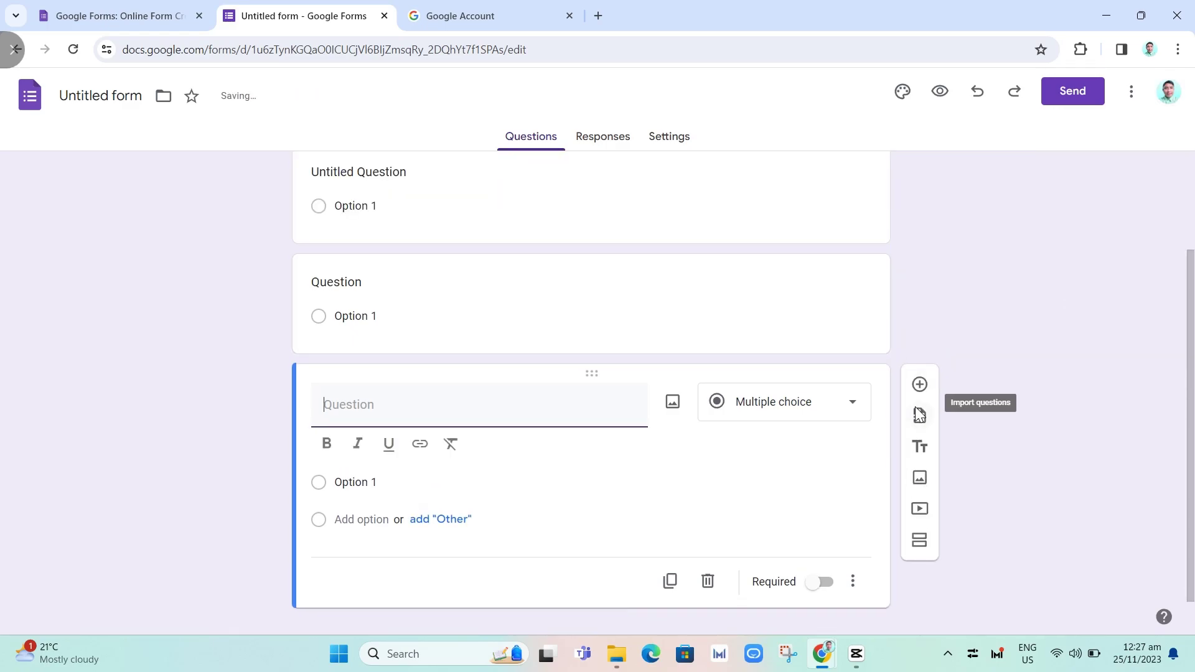
{"action": "left_click", "coordinate": [920, 541]}
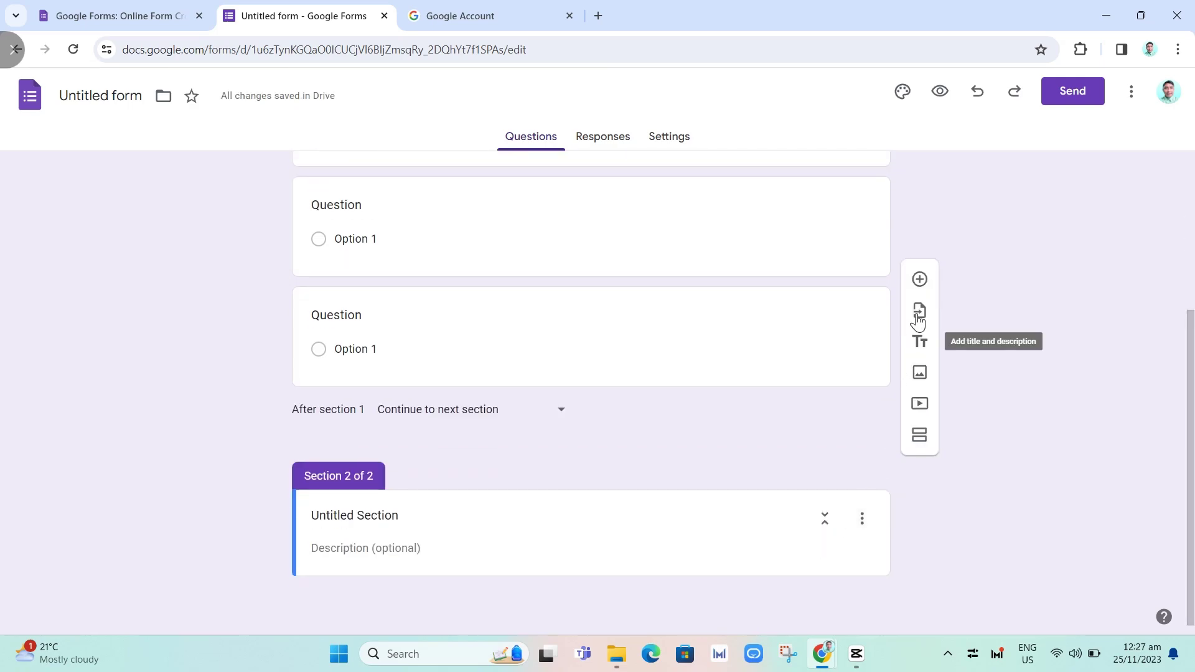
{"action": "left_click", "coordinate": [922, 310]}
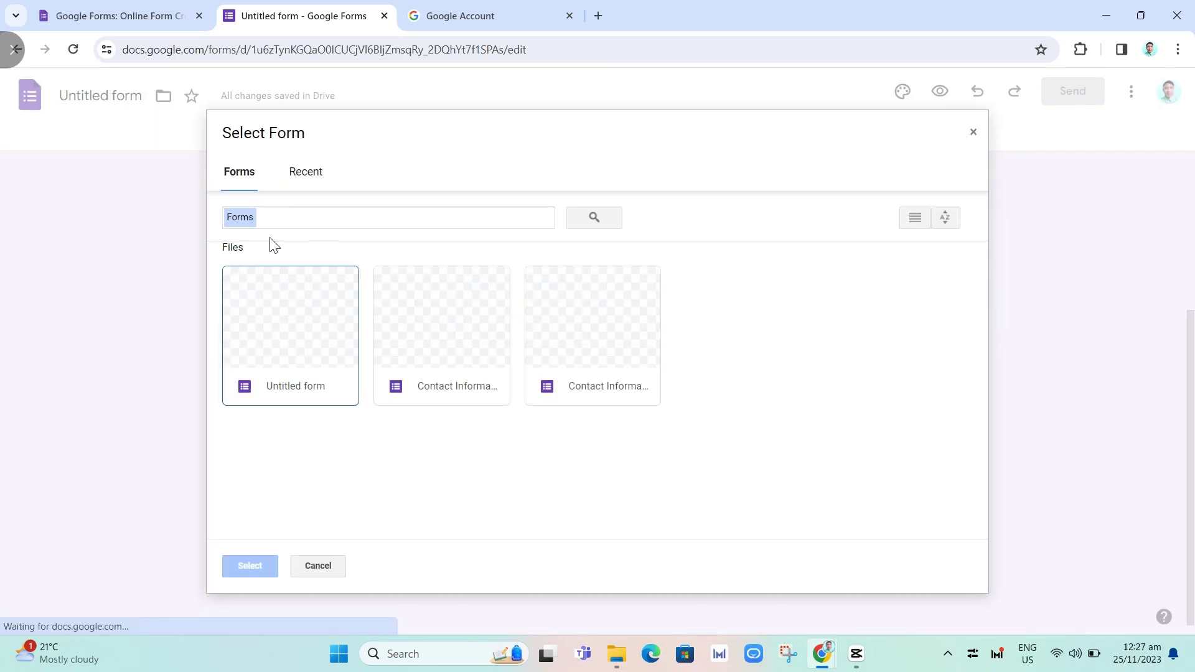